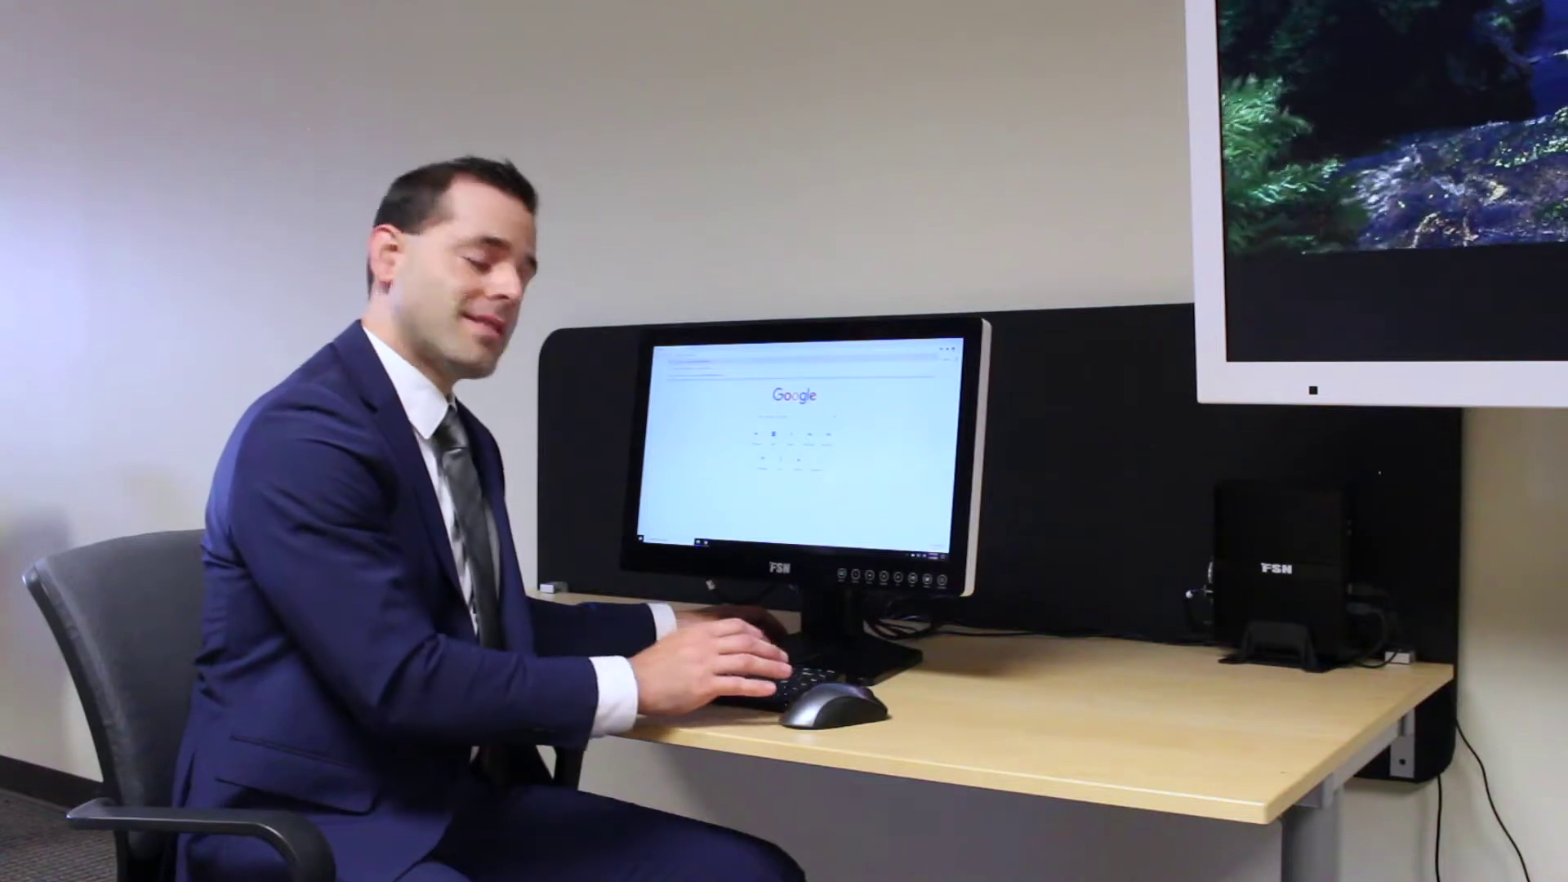
Load the MSV2 box's login page by its IP address and submit the username and password
{"action": "key", "text": "Return"}
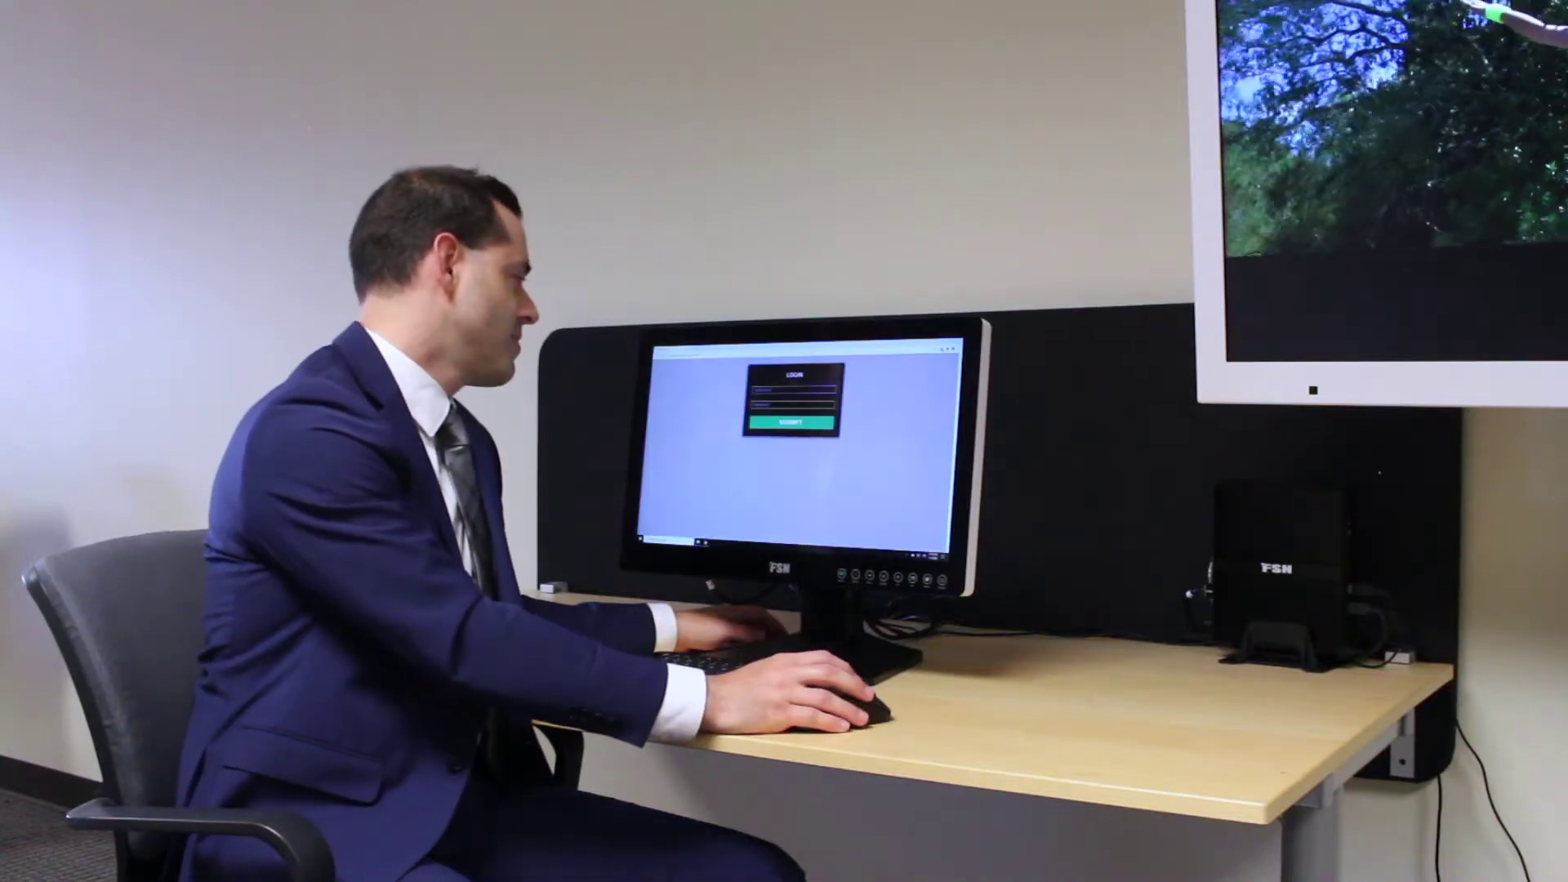
{"action": "type", "text": "admin"}
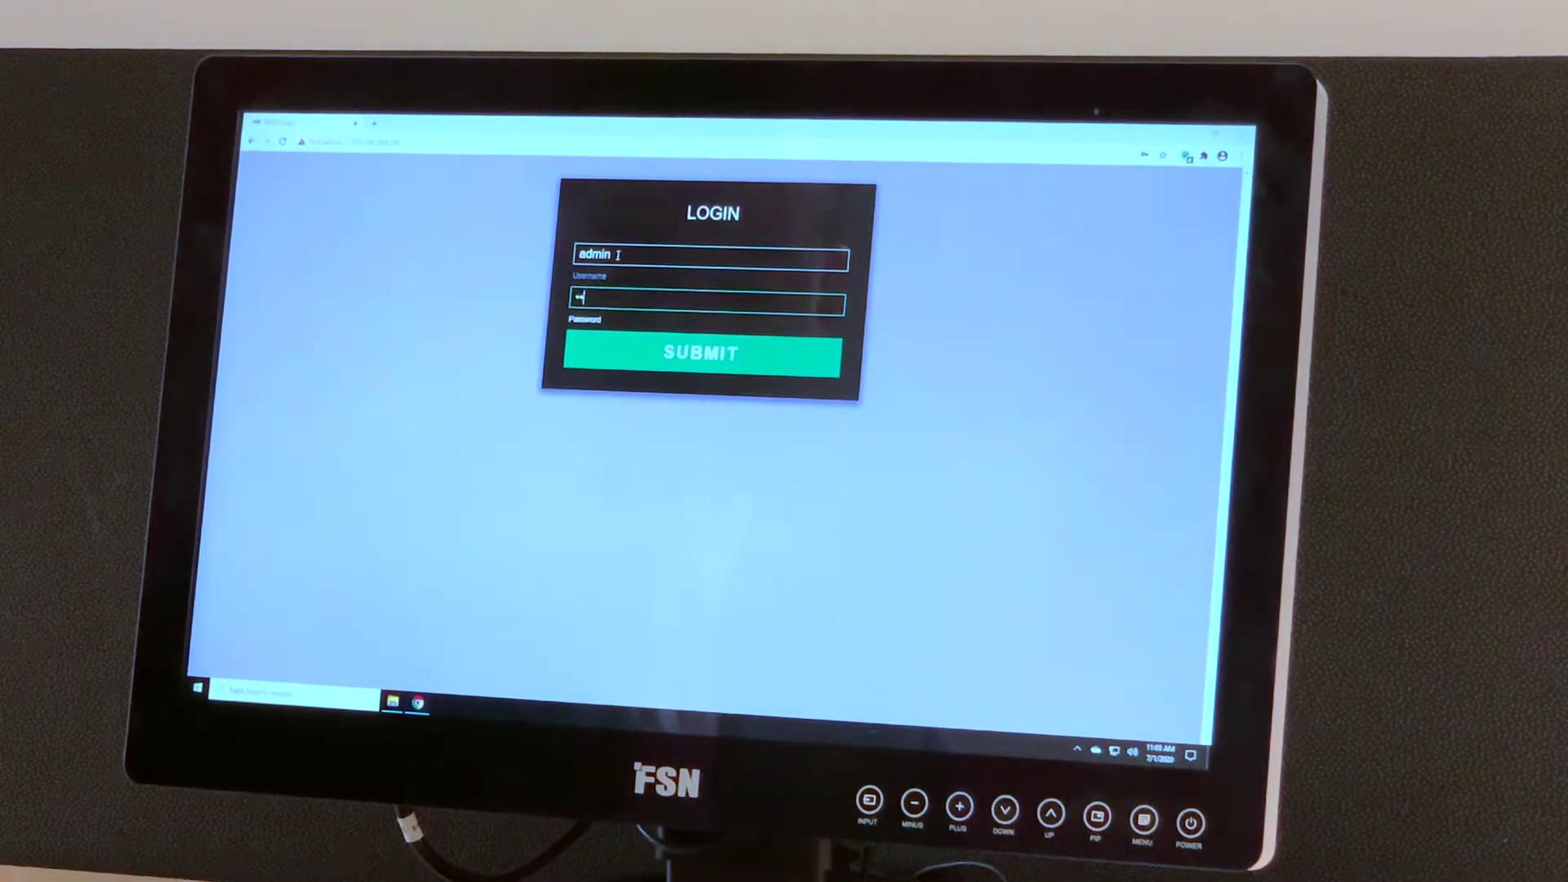
{"action": "key", "text": "Return"}
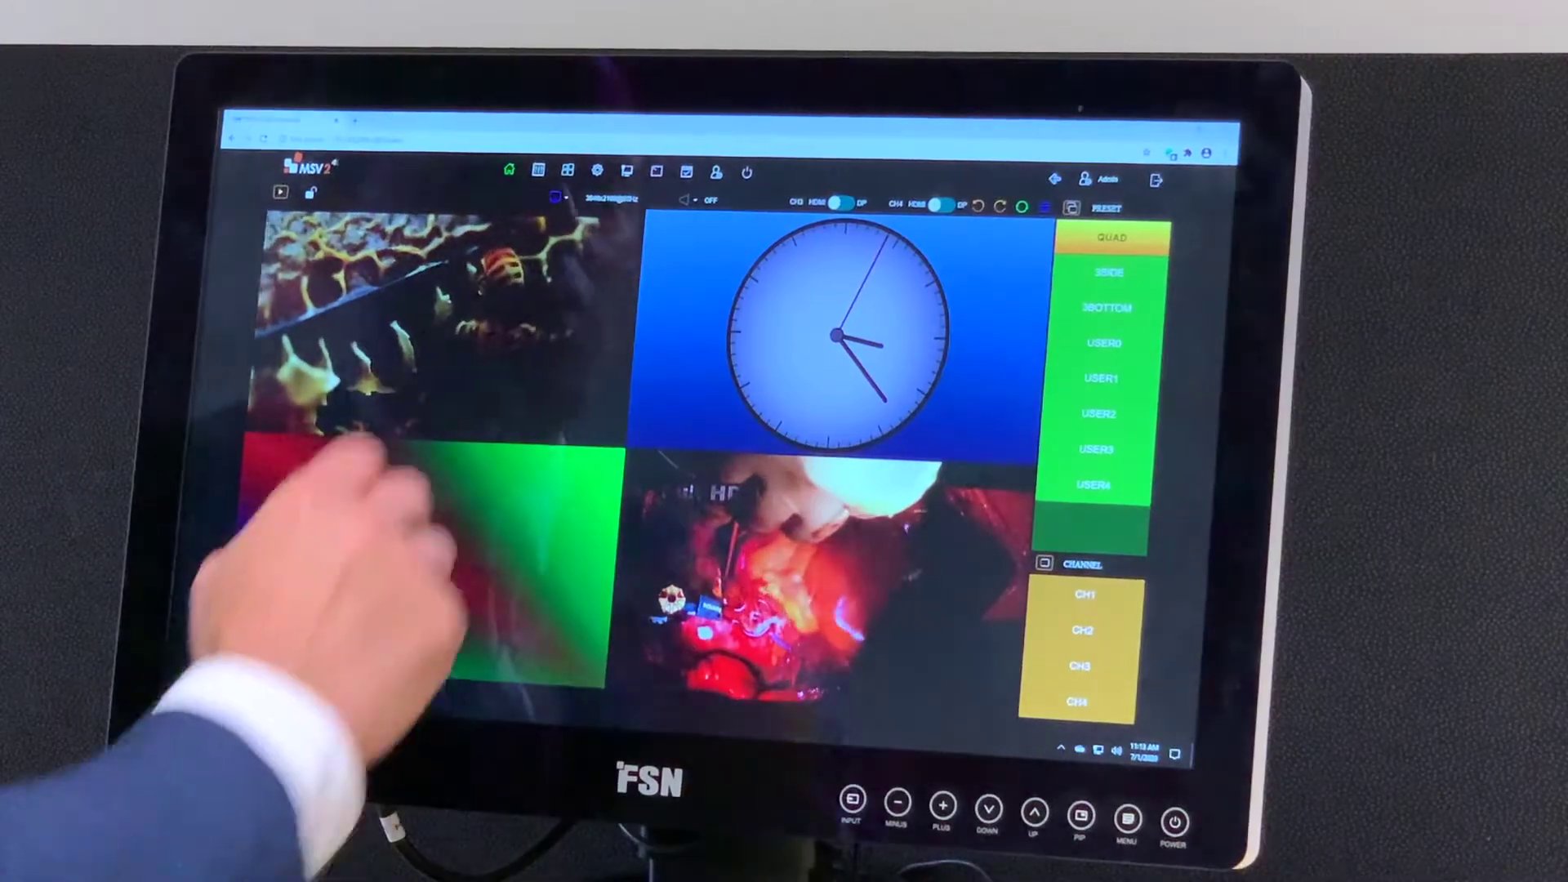
{"action": "left_click", "coordinate": [558, 196]}
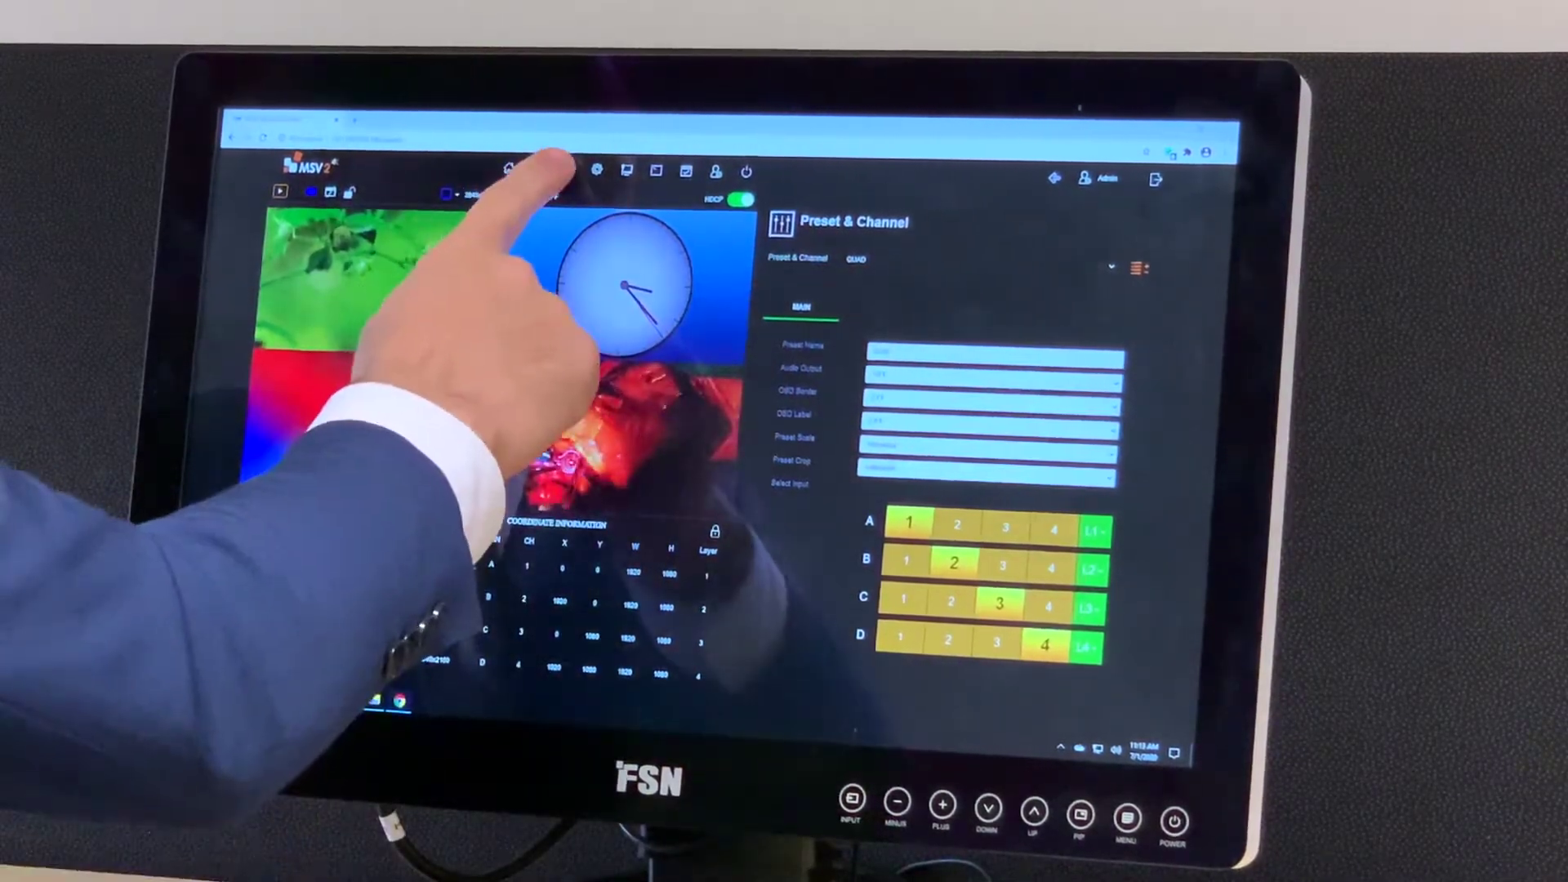
Browse the Design layout, system communication, power schedule and account settings pages in turn
{"action": "left_click", "coordinate": [568, 170]}
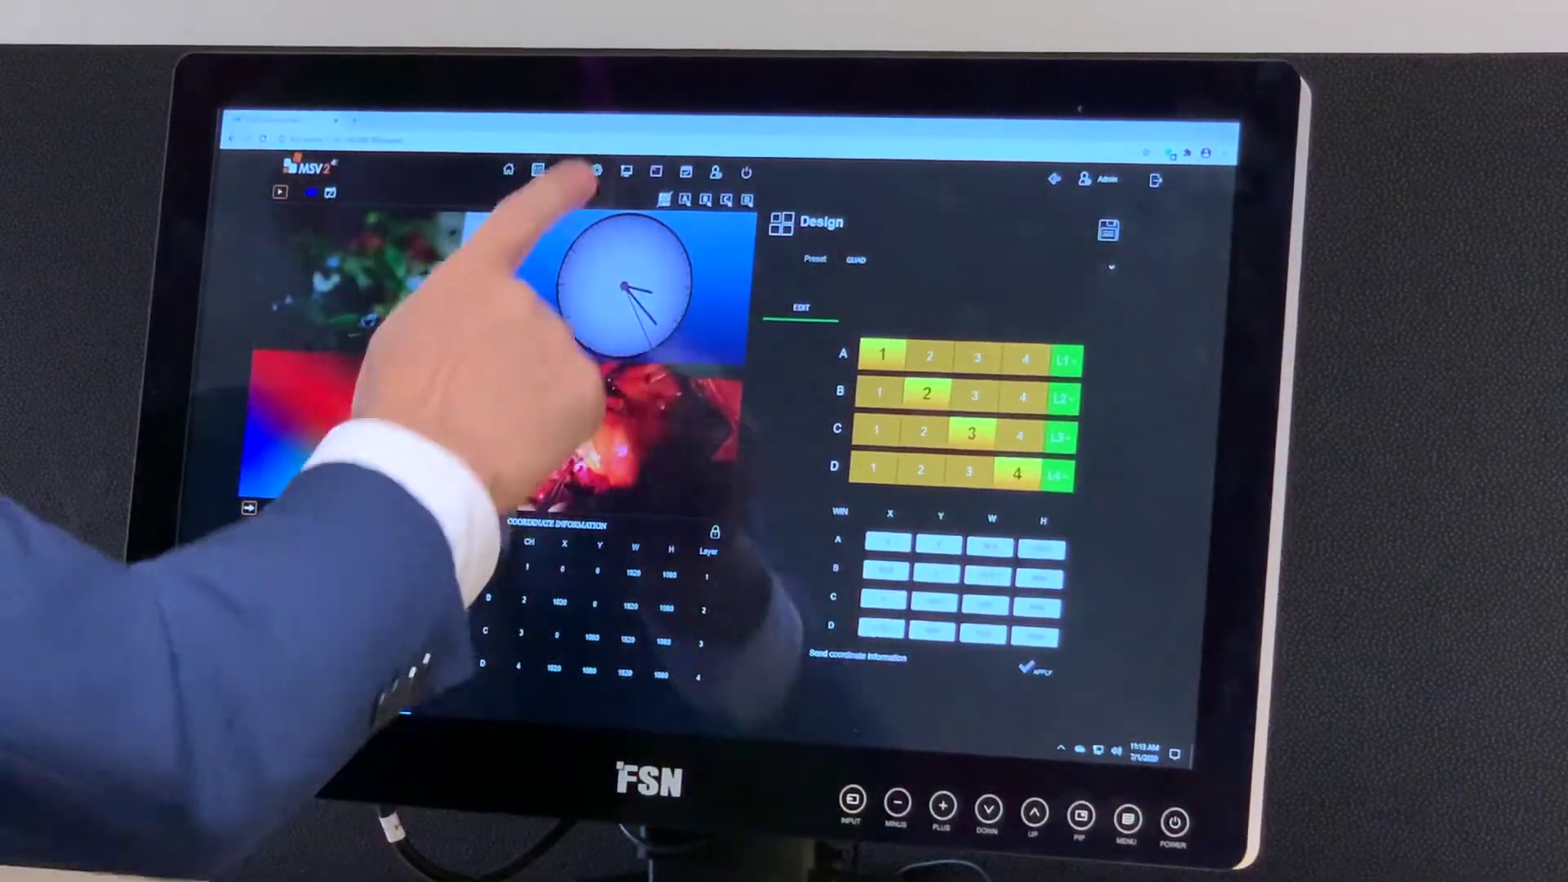
{"action": "left_click", "coordinate": [597, 170]}
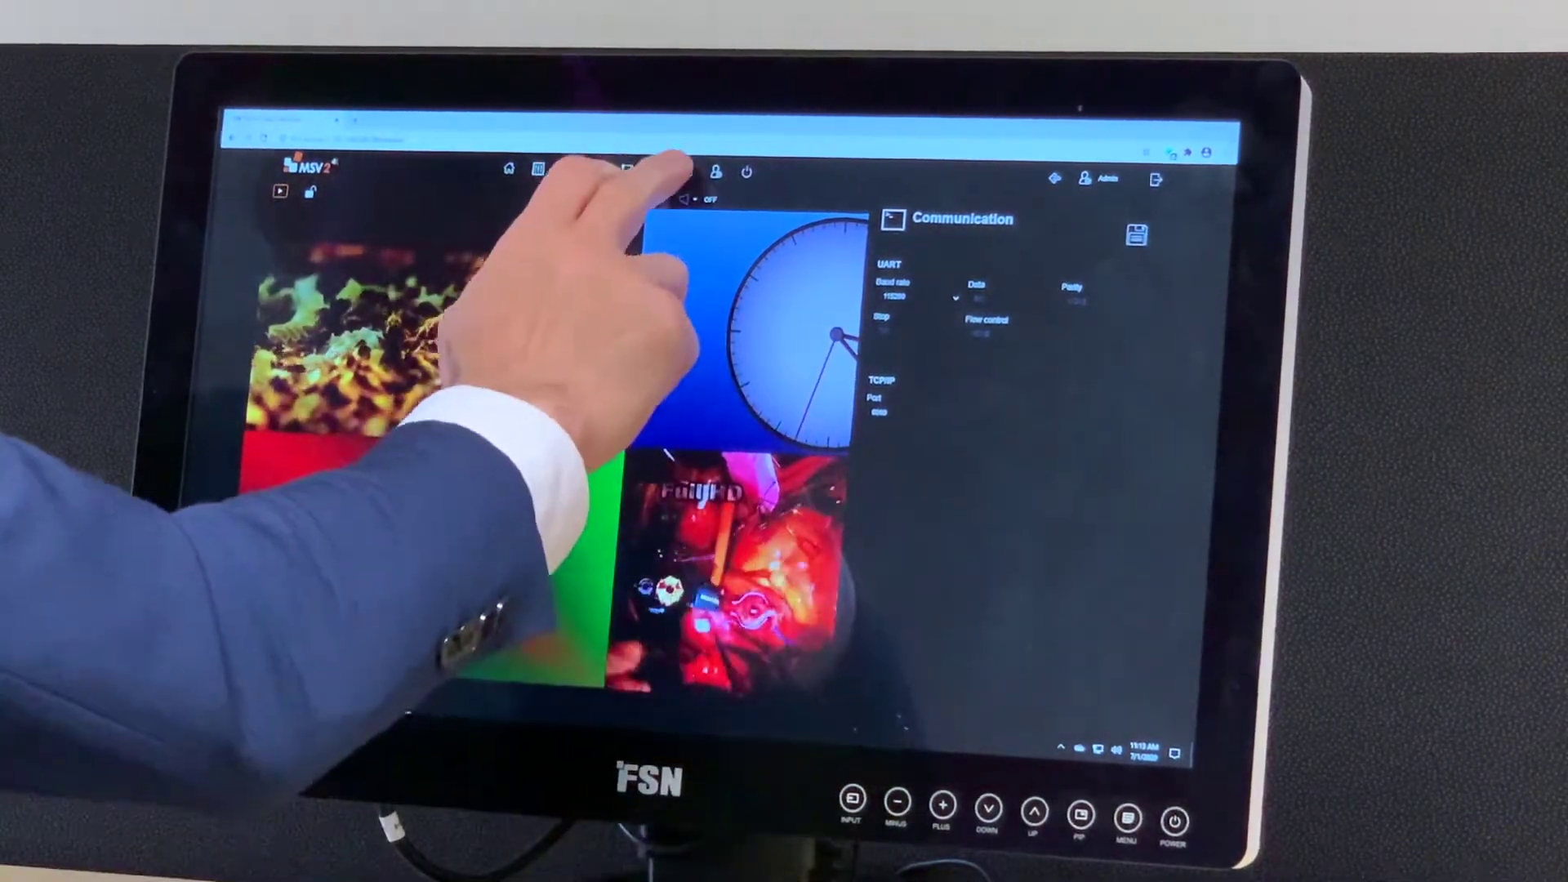
{"action": "left_click", "coordinate": [686, 171]}
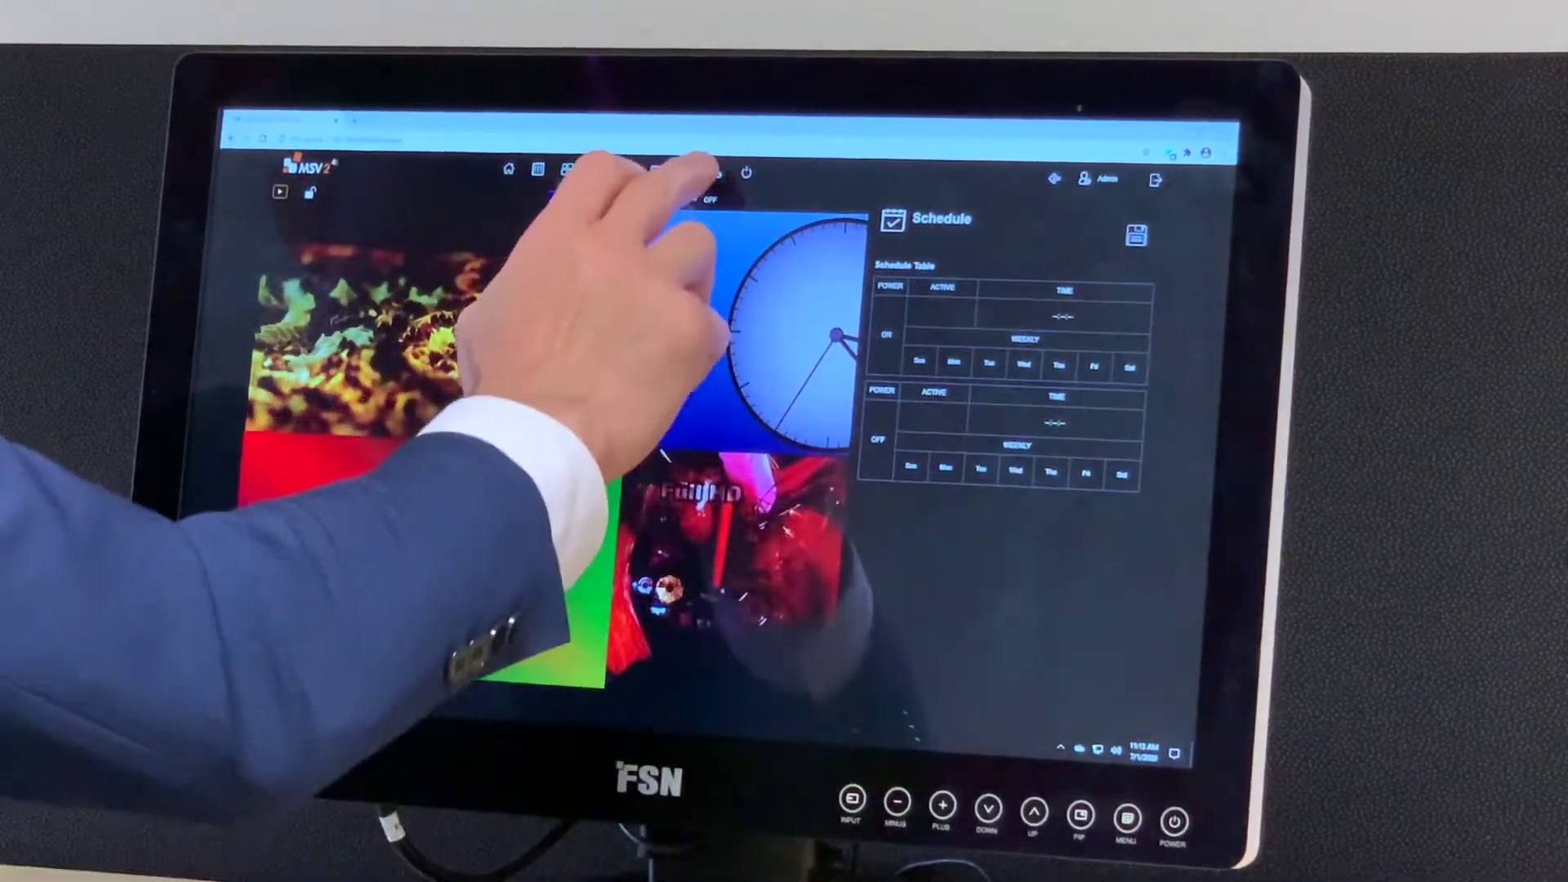
{"action": "left_click", "coordinate": [717, 171]}
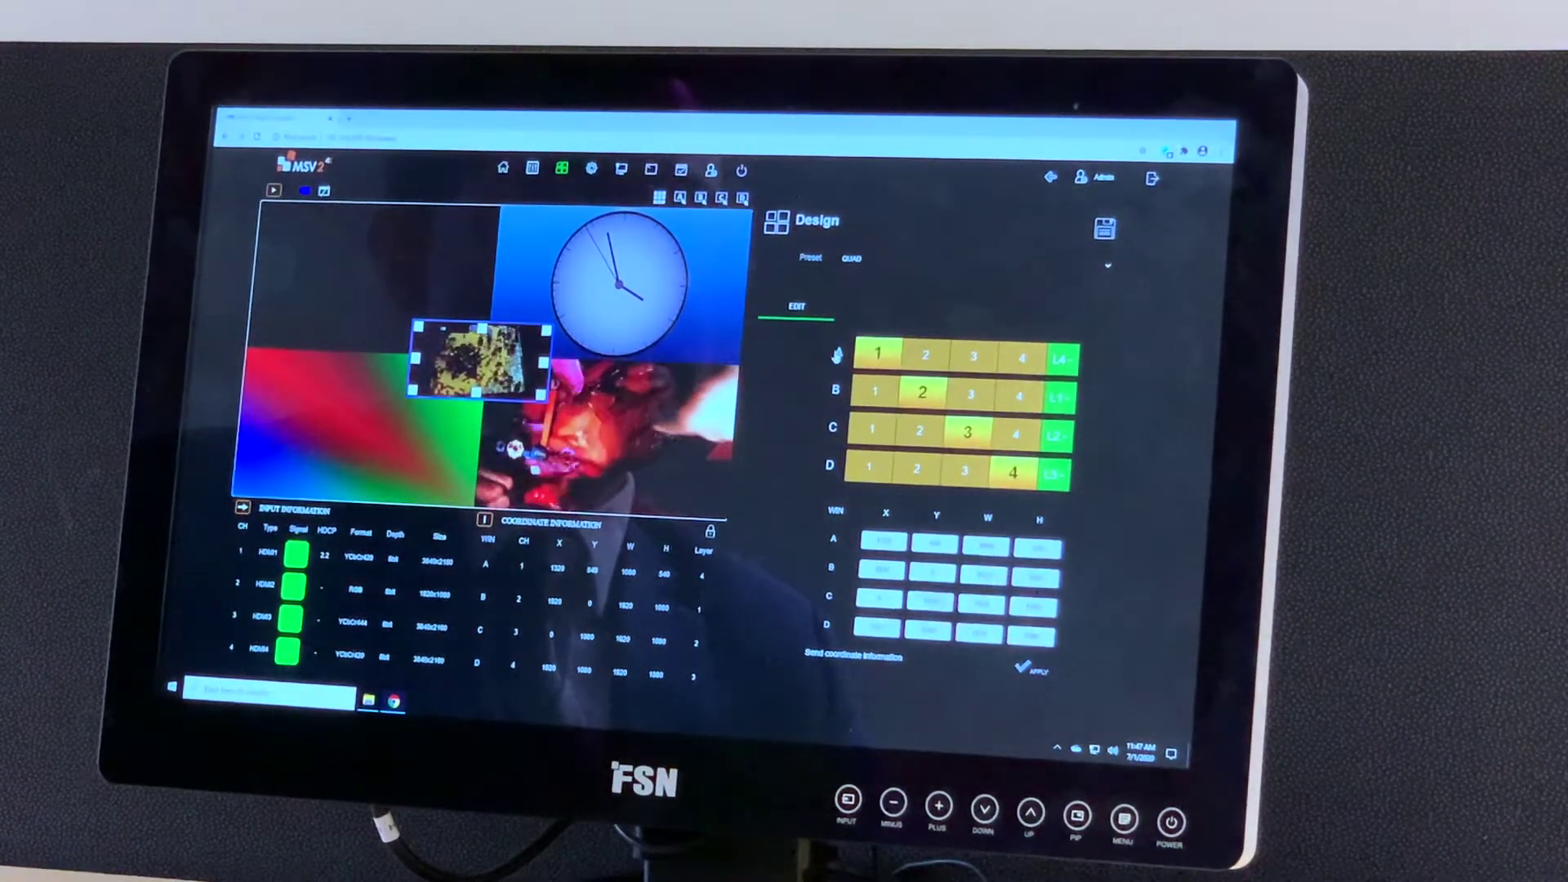
Apply window A's reduced picture-in-picture size to the Design layout
{"action": "left_click", "coordinate": [837, 356]}
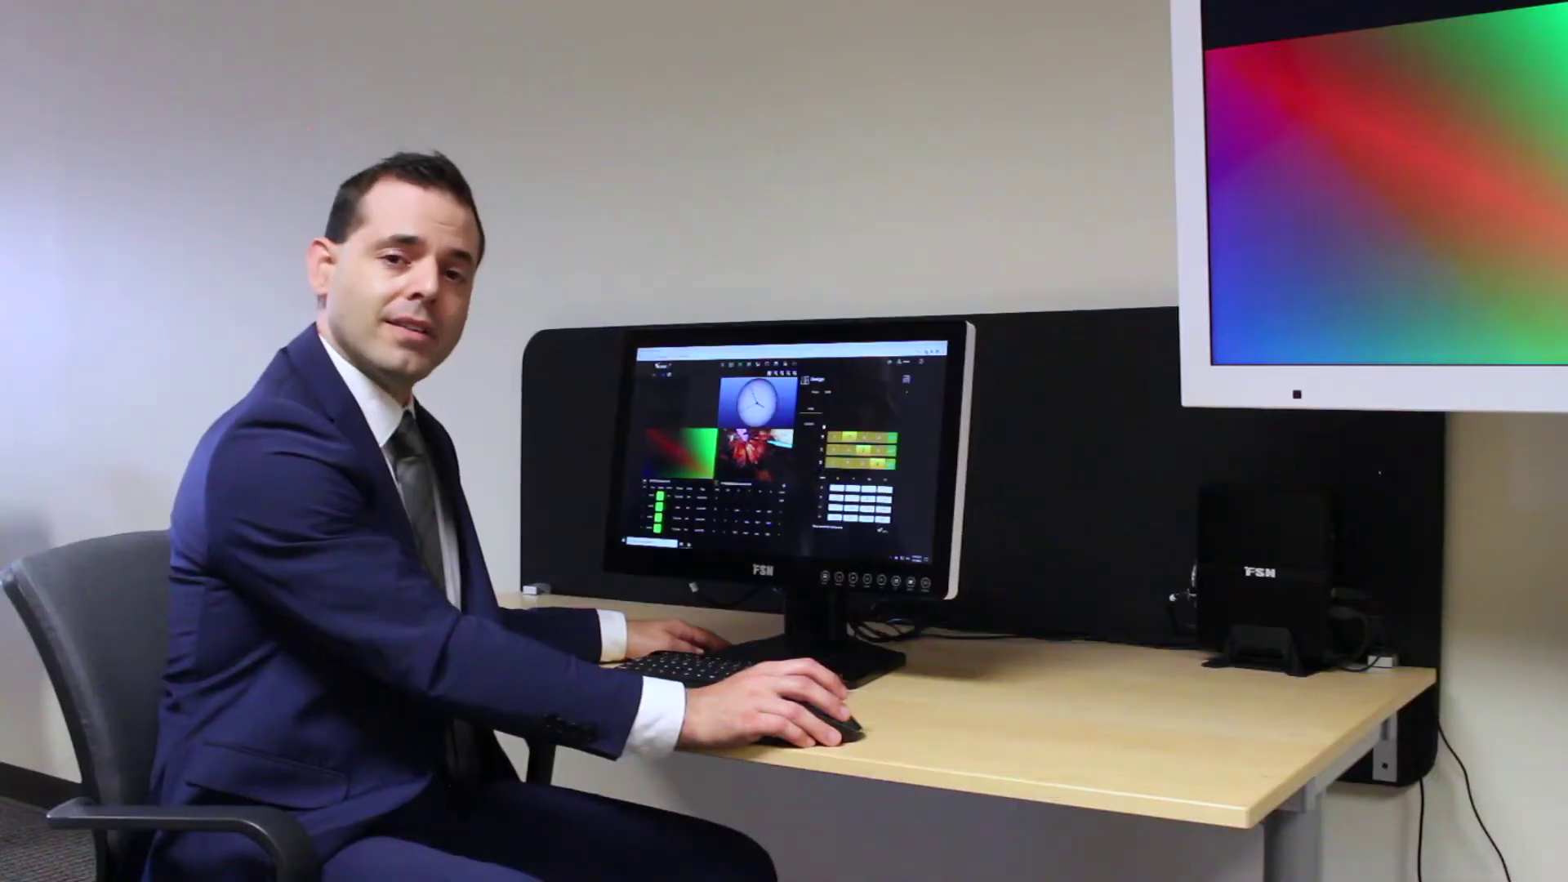